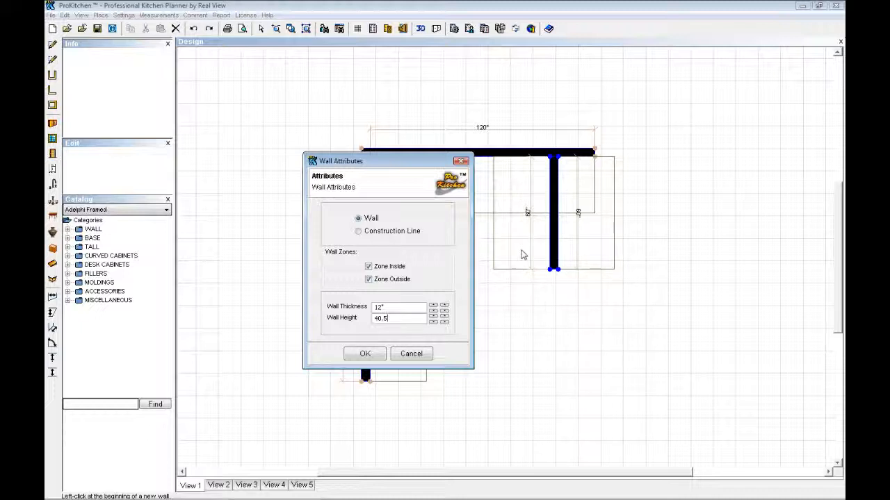
Apply the 12" thickness and 40.5" height to the 60" partition wall and inspect it from several angles in 3D
left_click(364, 354)
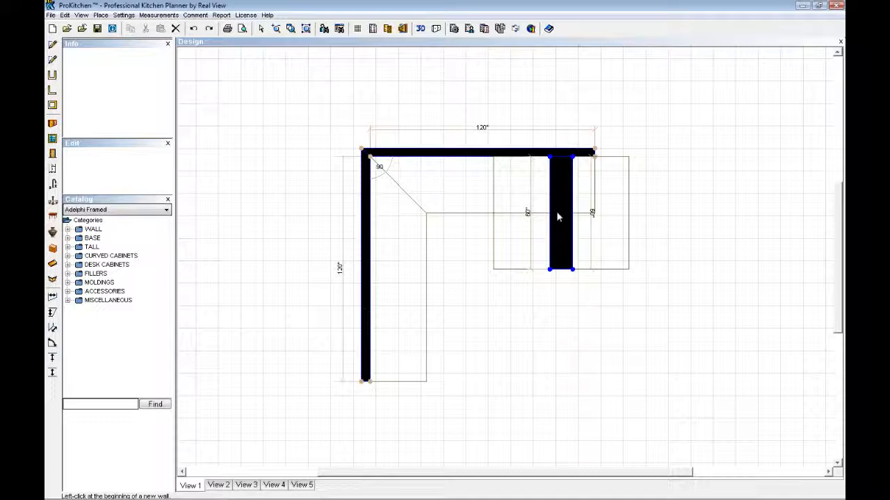
key("F3")
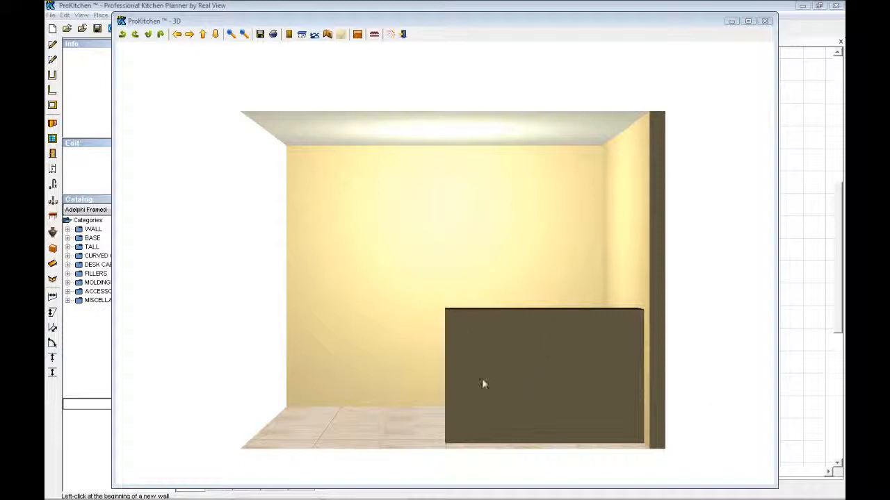
left_click_drag(291, 284, 218, 403)
left_click_drag(176, 341, 344, 415)
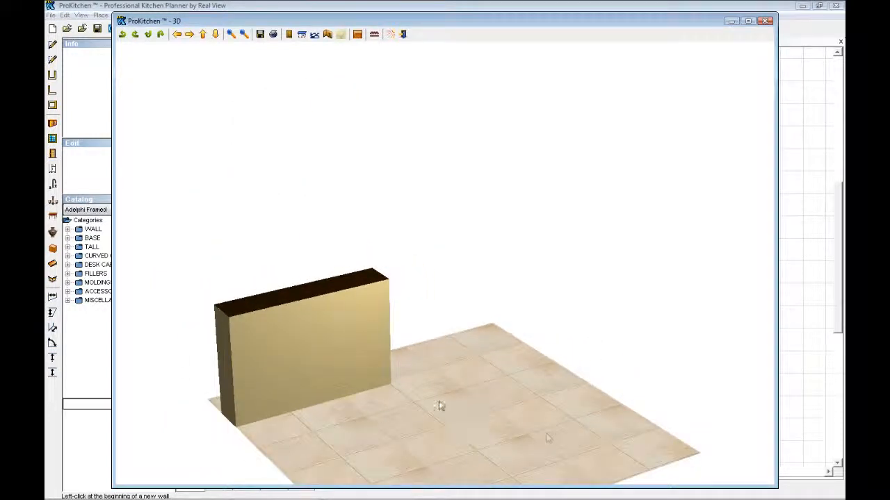
left_click_drag(163, 360, 498, 366)
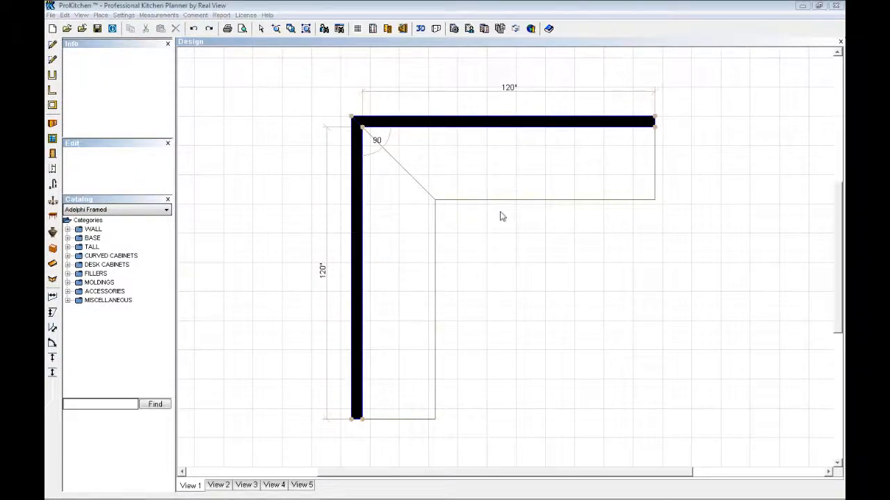
In the display settings for room elements, set the walls' outline color to black
right_click(477, 238)
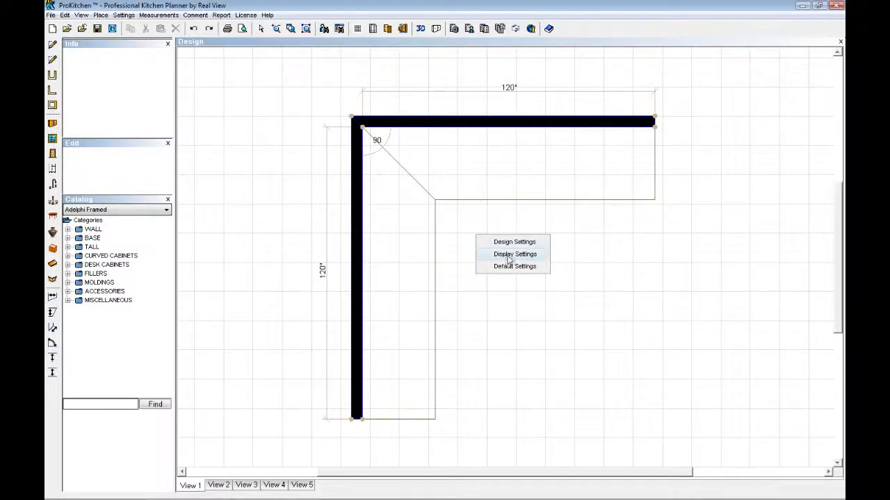
left_click(503, 254)
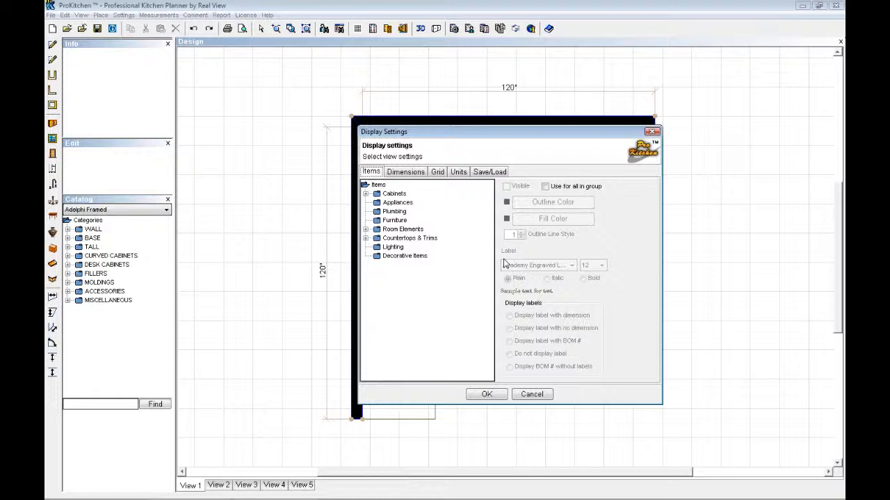
double_click(400, 230)
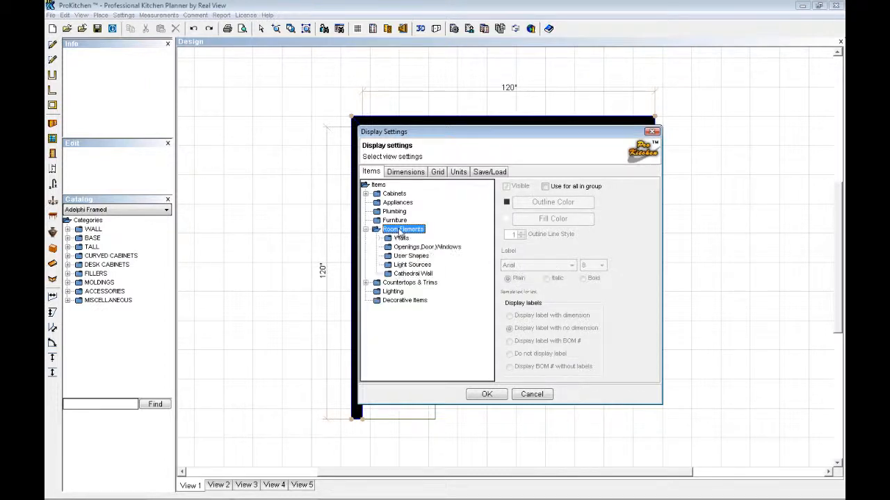
left_click(402, 239)
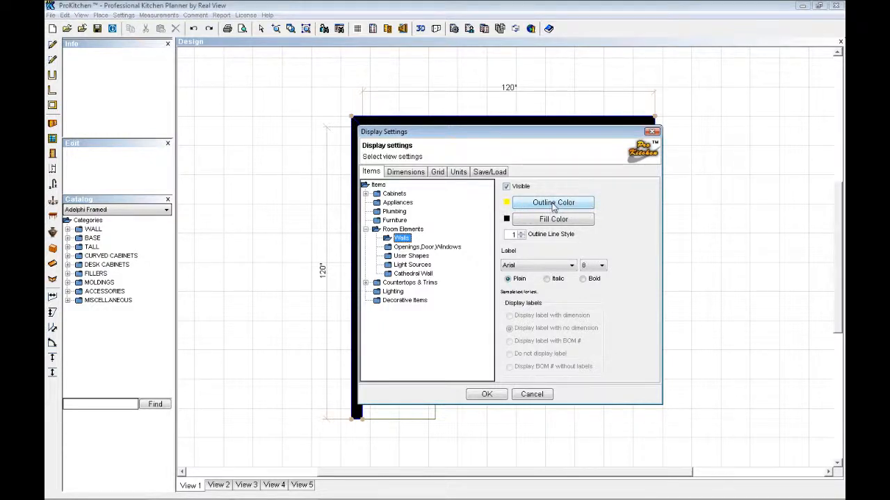
left_click(553, 203)
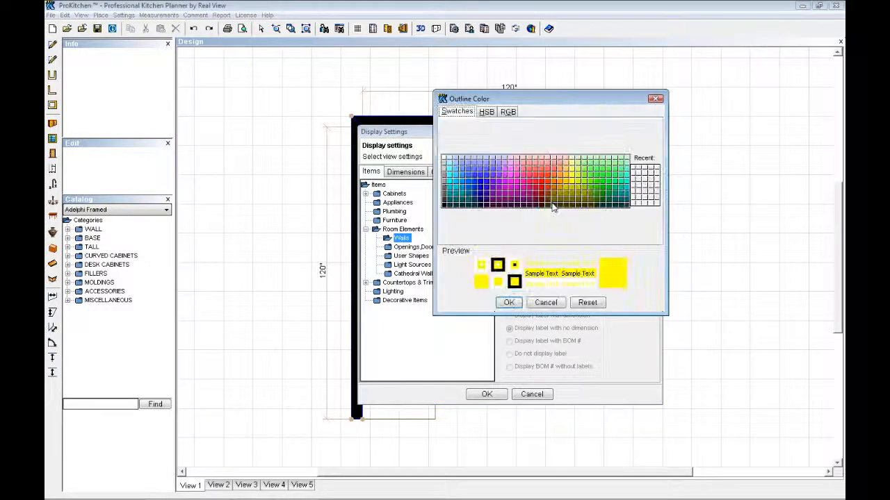
left_click(444, 206)
left_click(508, 303)
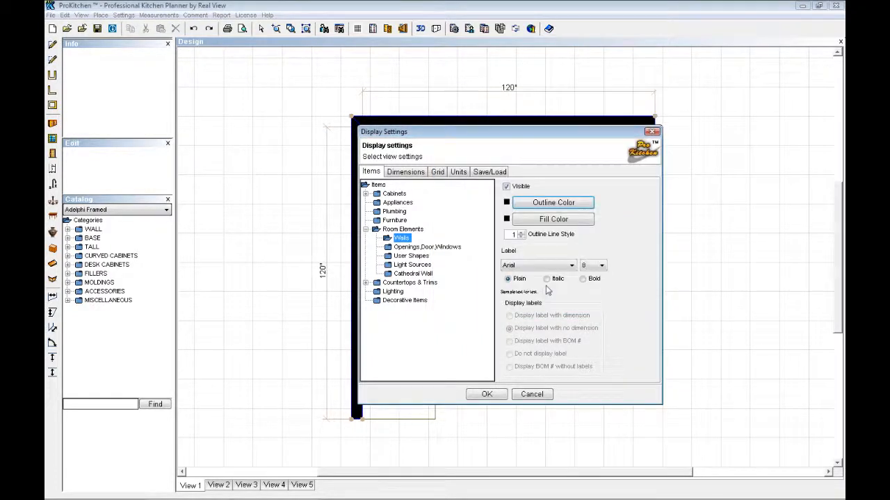
Change the walls' fill color to white and apply the display settings
left_click(555, 221)
left_click(446, 175)
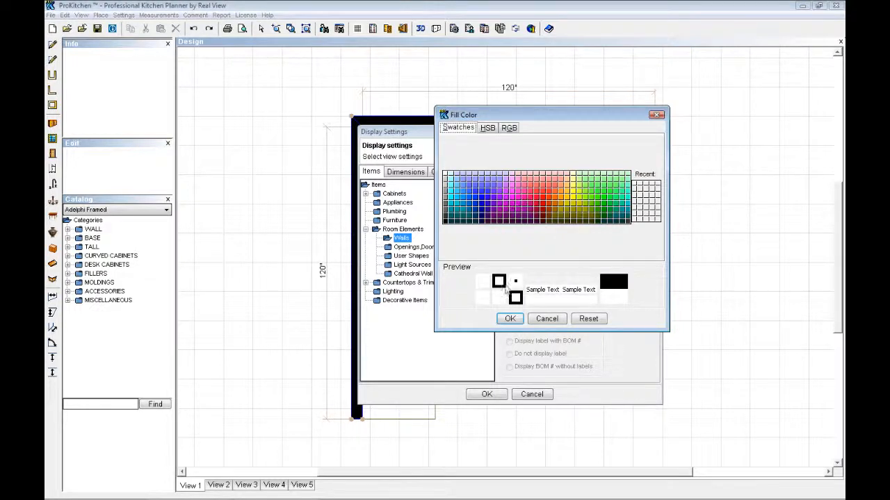
left_click(509, 318)
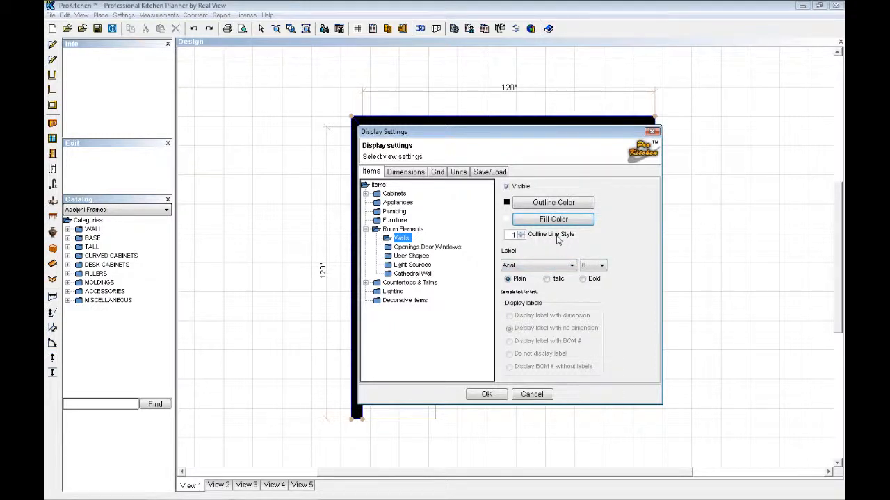
left_click(521, 233)
left_click(488, 394)
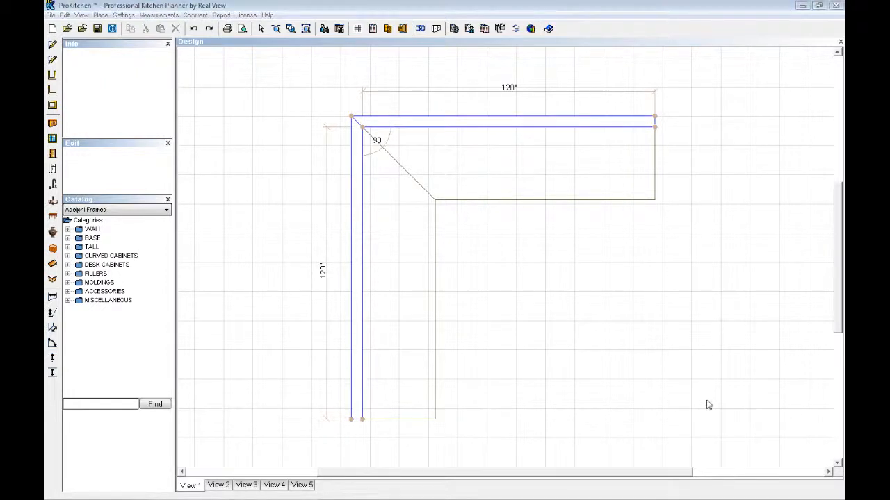
In the walls' display settings, accept the black outline, set the fill color to black and apply the settings
right_click(471, 238)
left_click(506, 261)
left_click(413, 175)
left_click(371, 172)
double_click(401, 230)
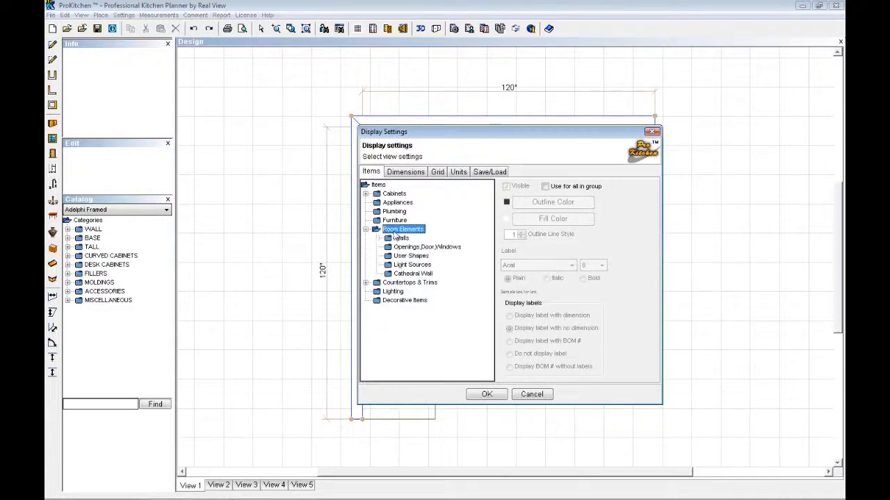
left_click(401, 238)
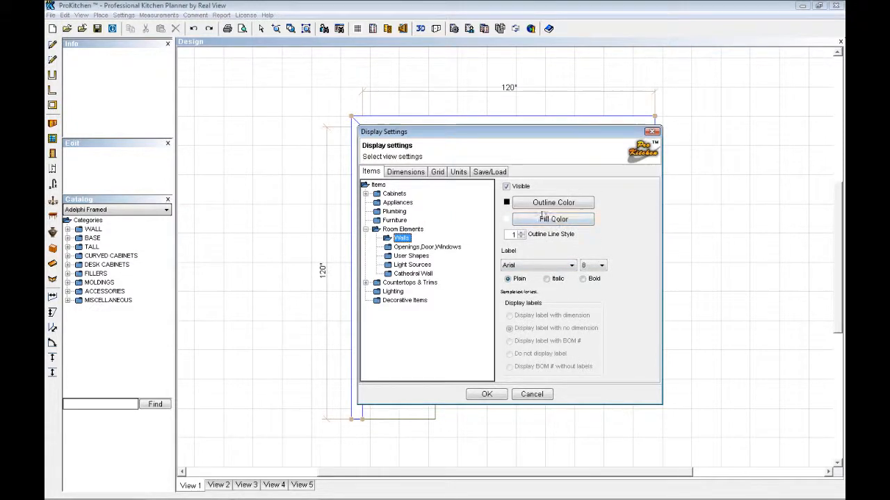
left_click(545, 205)
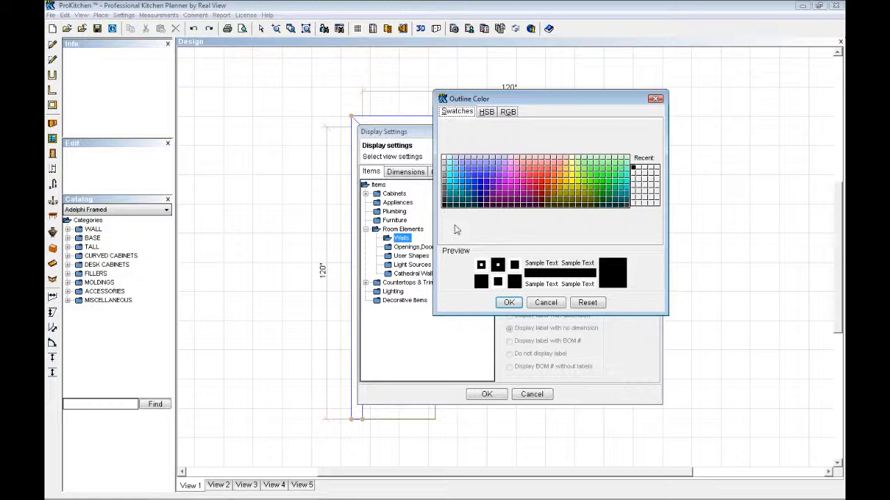
left_click(508, 302)
left_click(544, 223)
left_click(446, 222)
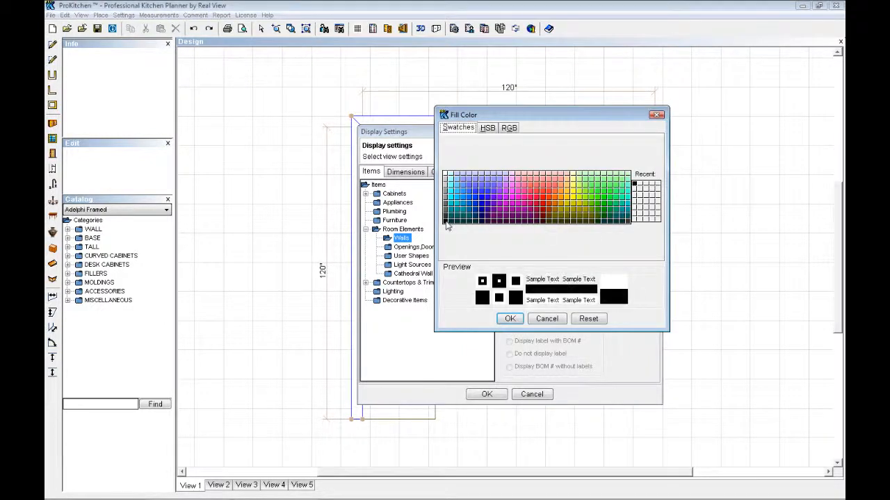
left_click(509, 319)
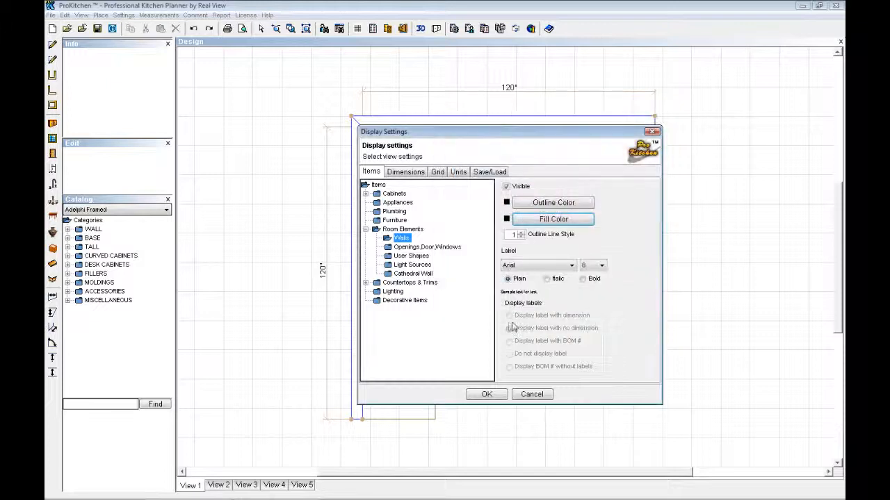
left_click(486, 394)
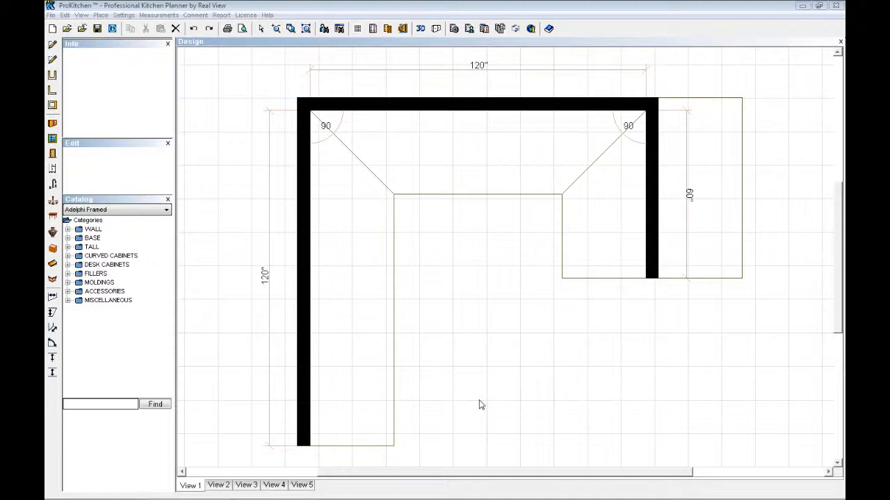
Create elevation views of the 120" side wall and the 120" back wall
left_click(302, 288)
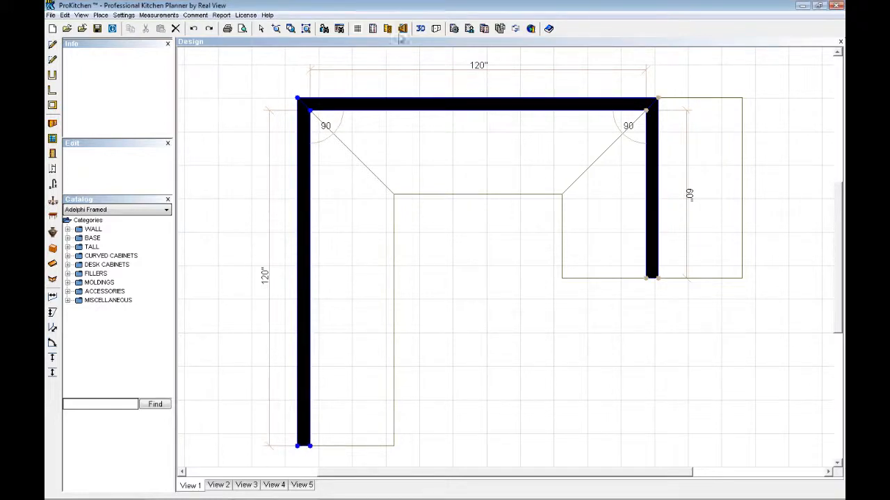
left_click(402, 29)
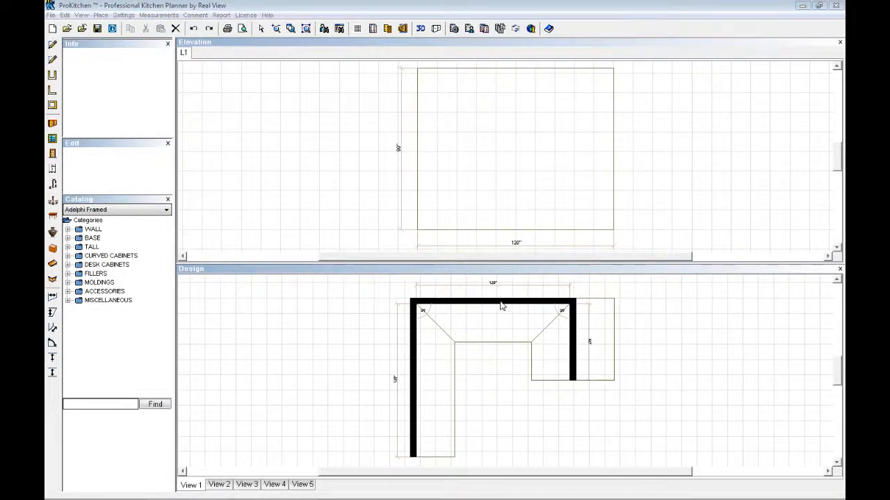
left_click(502, 306)
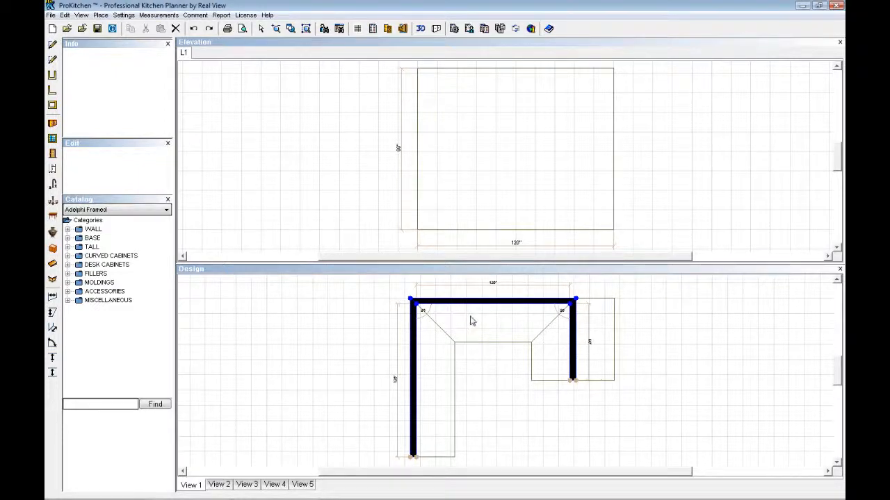
left_click(402, 28)
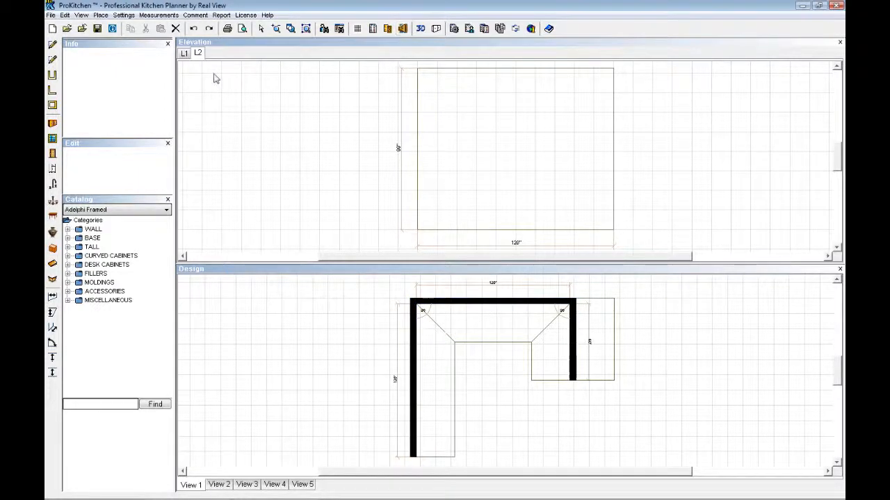
Rename elevation view L1 as "Sink"
left_click(184, 54)
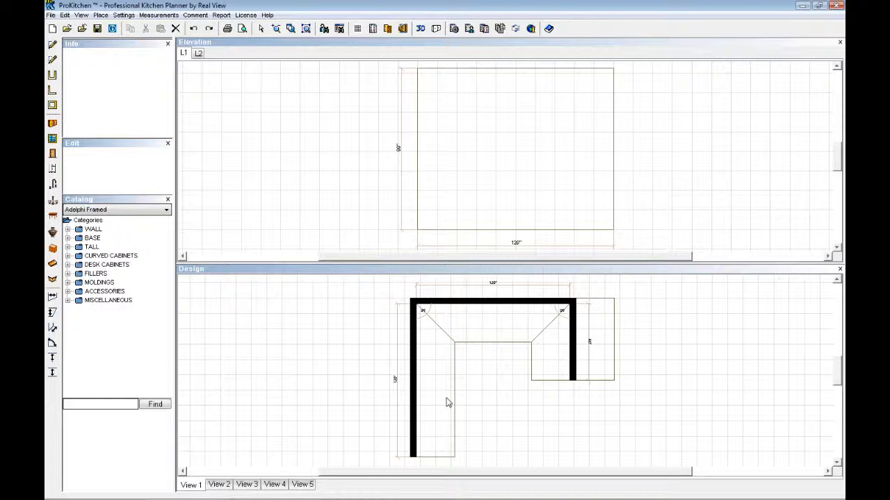
right_click(185, 56)
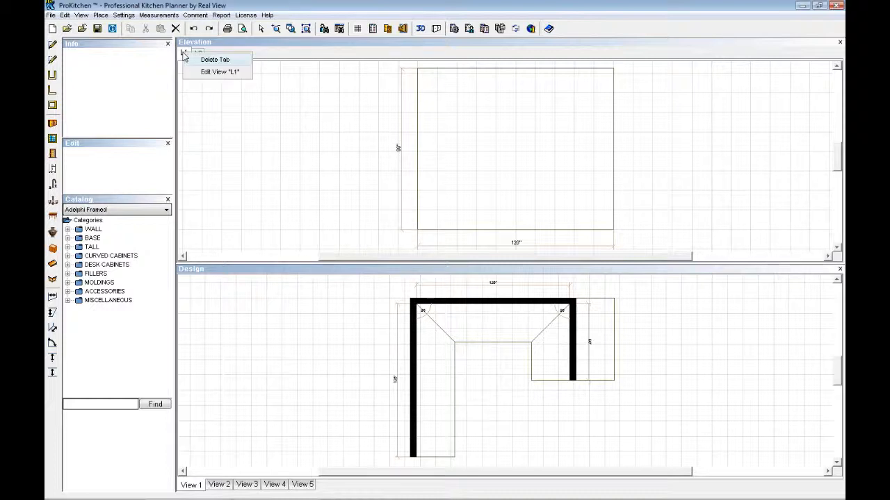
left_click(219, 72)
left_click_drag(468, 263, 448, 267)
type("Sink")
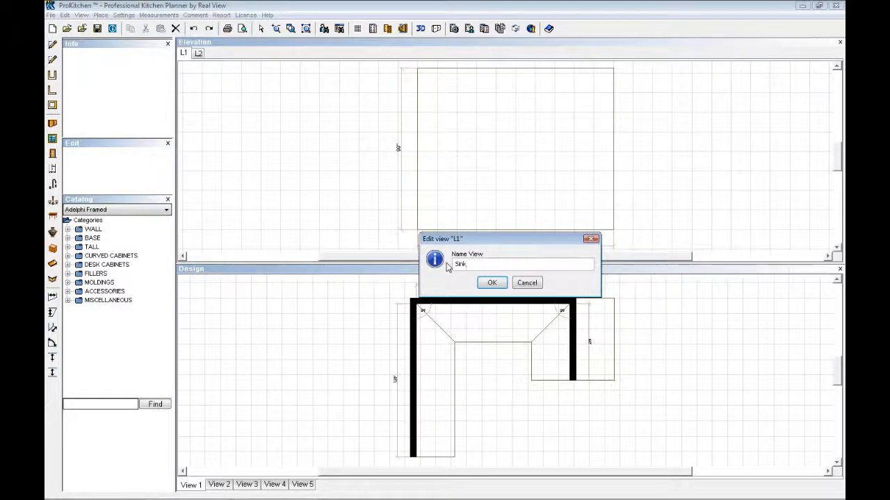
left_click(494, 285)
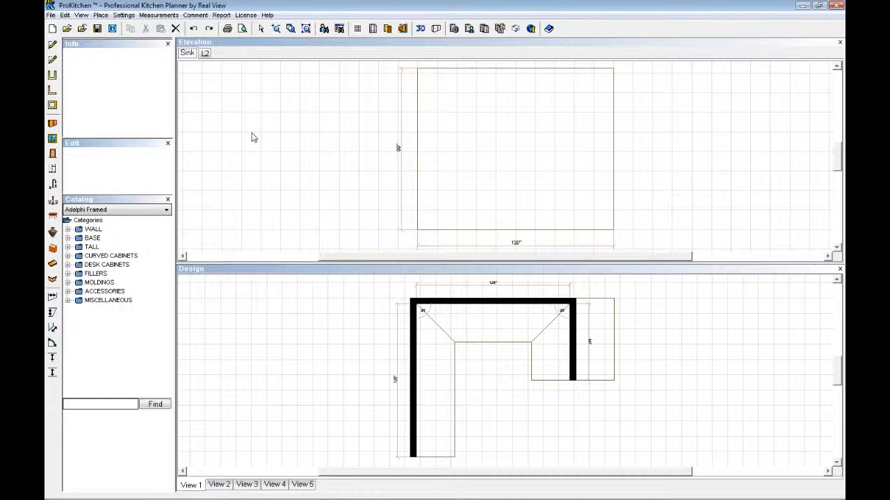
Create another elevation view of the 120" side wall
left_click(187, 55)
left_click(413, 392)
left_click(403, 28)
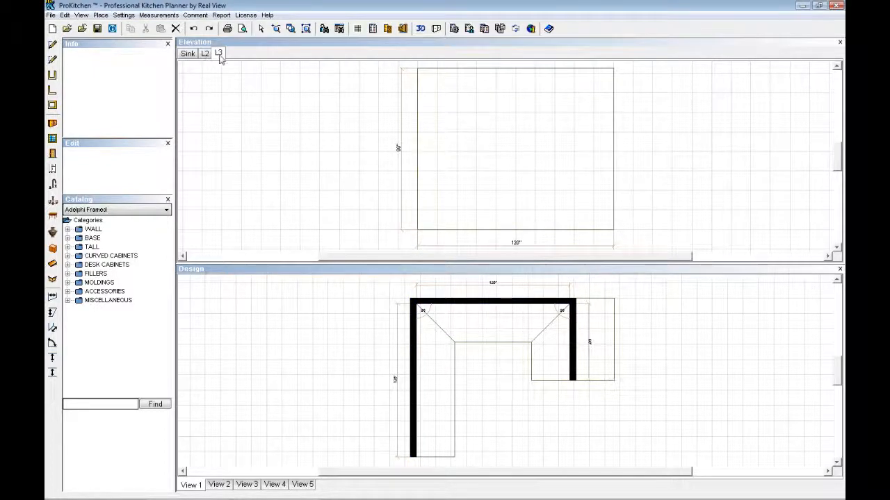
Rename elevation view L3 as "Sink Installer"
right_click(220, 56)
left_click(247, 75)
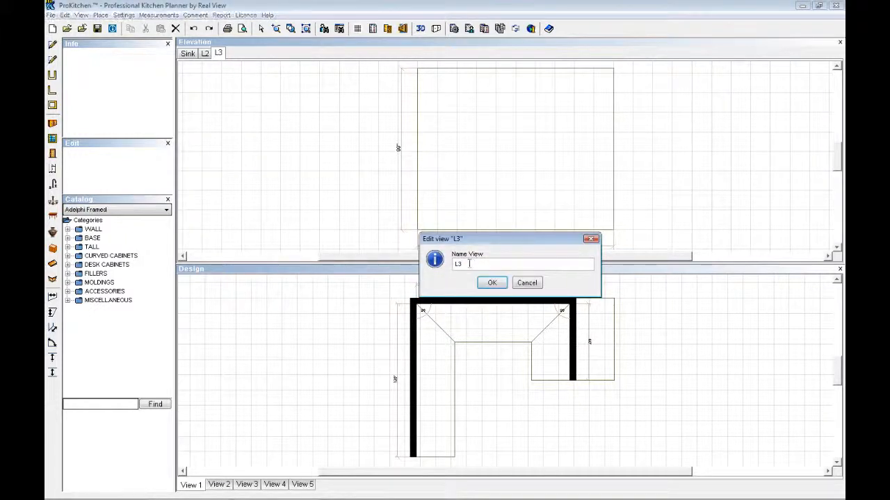
type("Sink Insa")
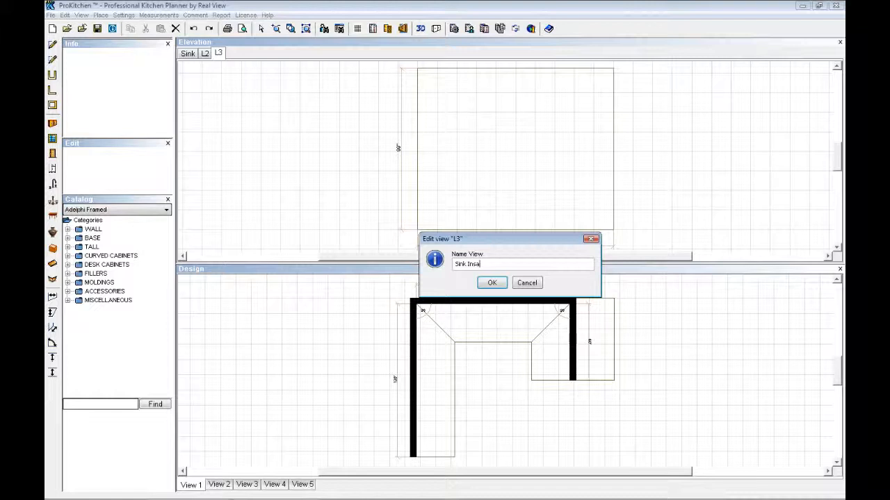
type("rtaller")
left_click_drag(467, 265, 506, 265)
type("I")
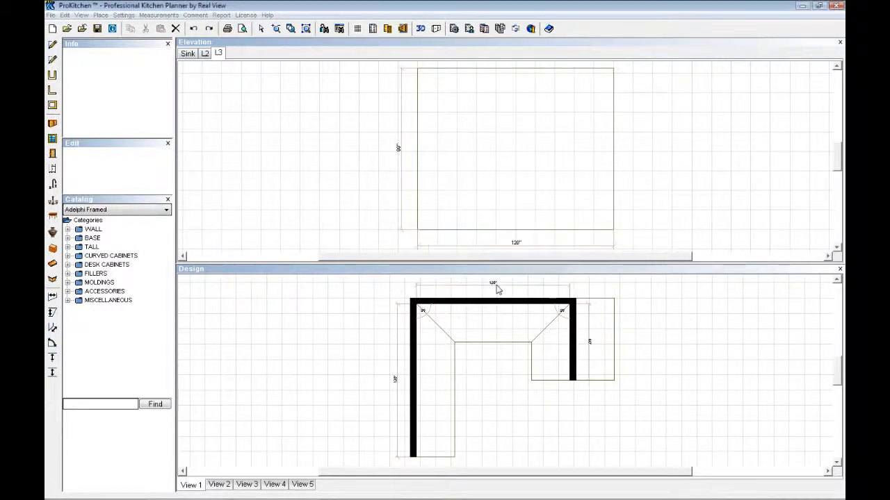
left_click(492, 283)
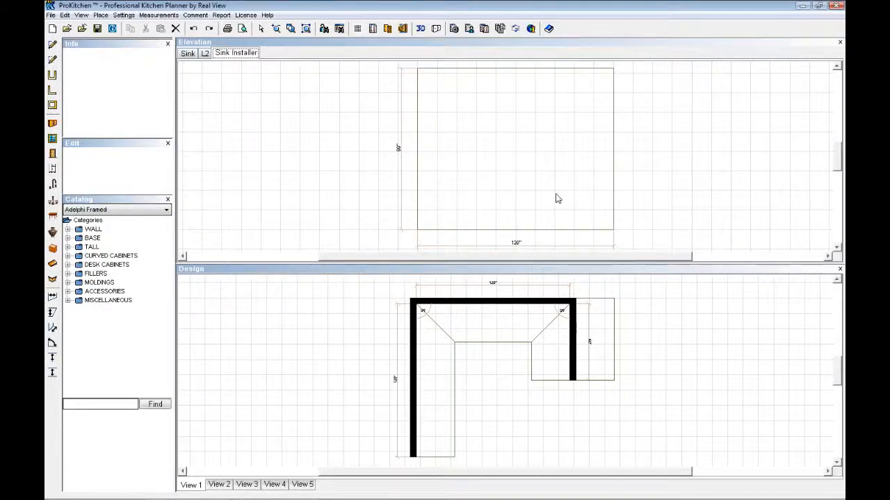
Compare the Sink and Sink Installer elevation views
left_click(185, 55)
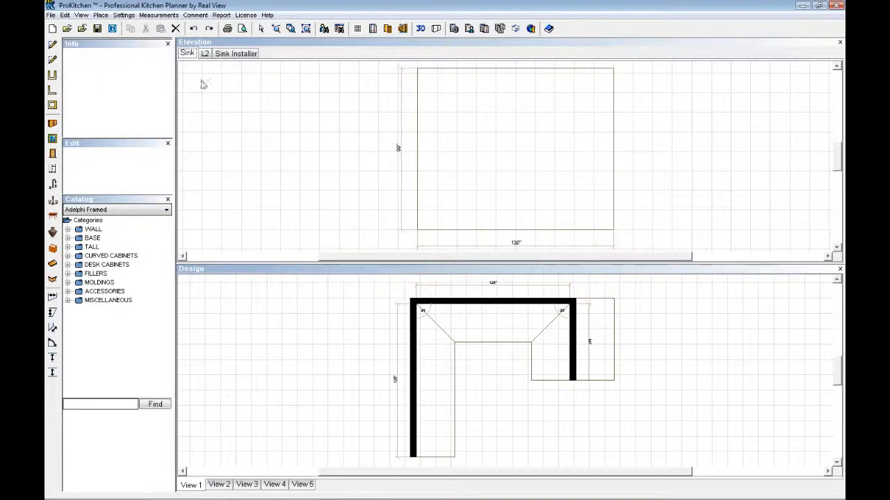
left_click(230, 55)
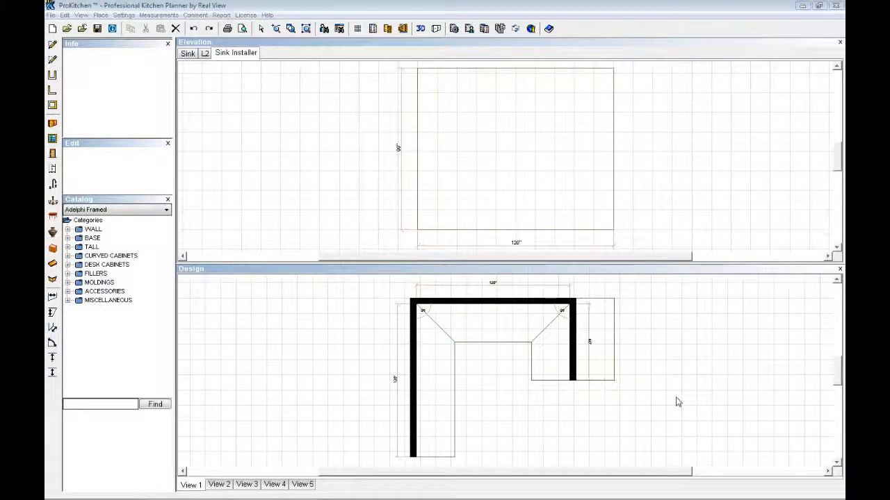
Create another elevation view of the 120" wall that joins the two side walls
left_click(480, 307)
left_click(480, 307)
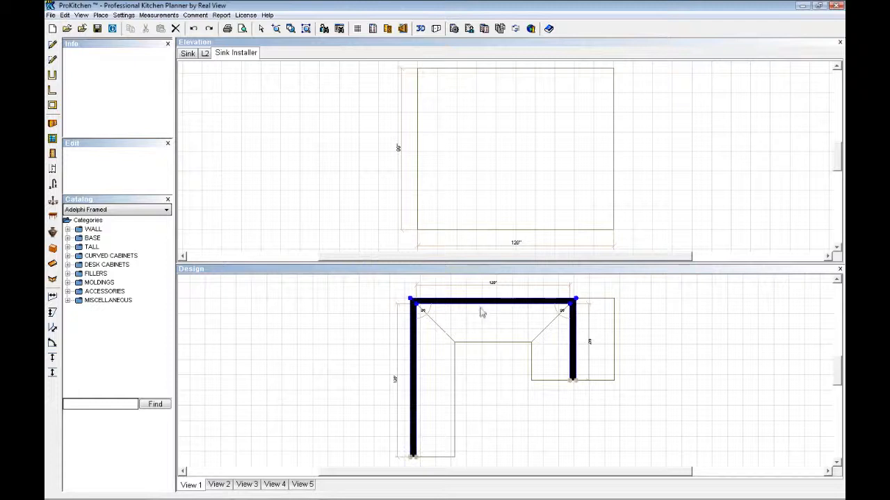
left_click(403, 28)
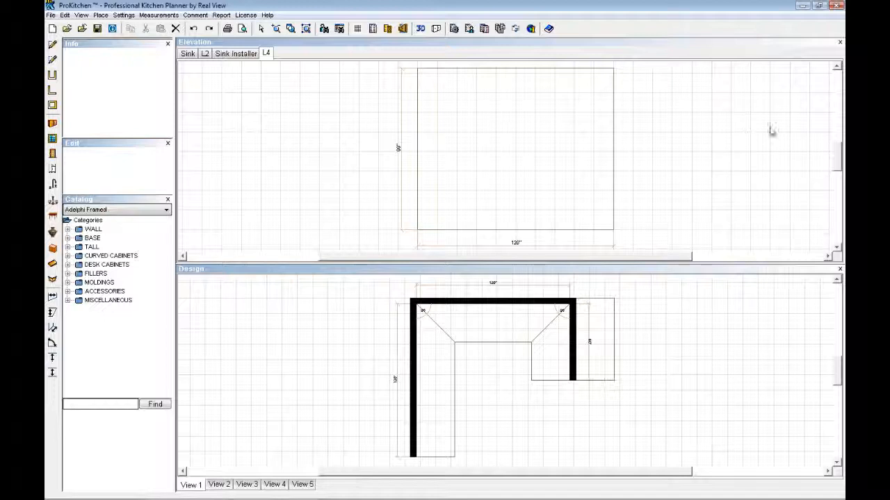
Close the elevation view, reopen it, and close it again so the design plan fills the workspace
left_click(840, 43)
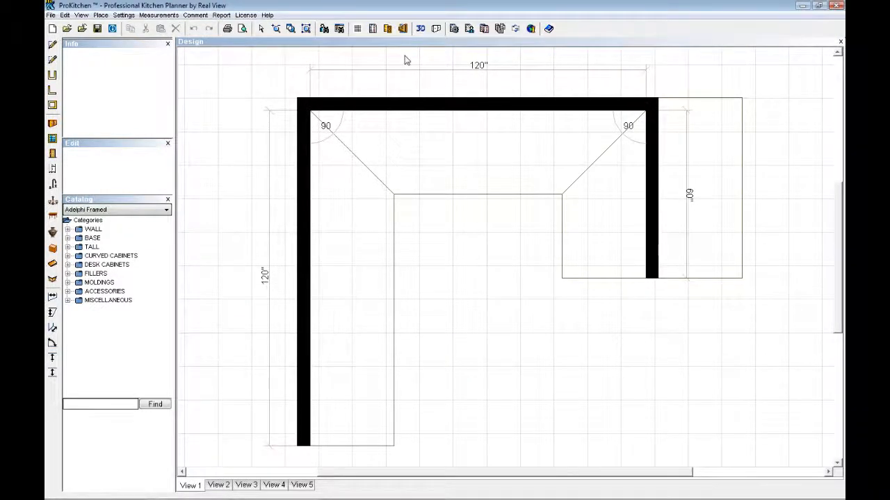
left_click(402, 29)
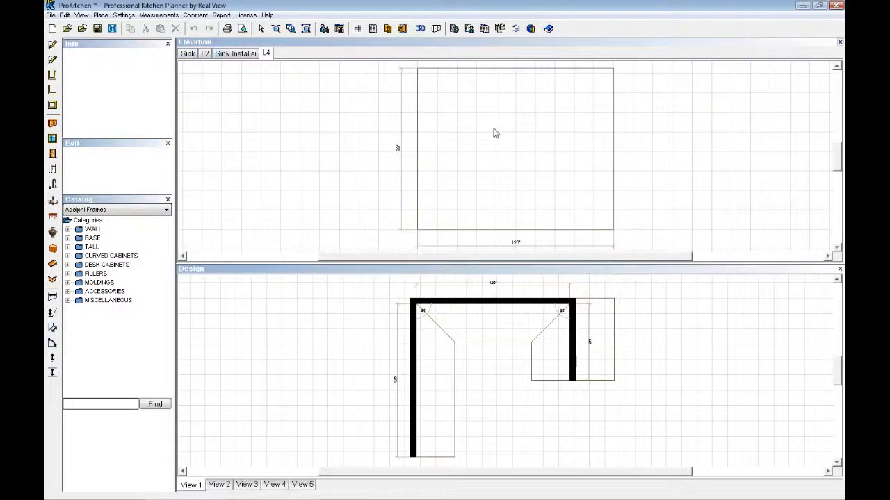
left_click(840, 42)
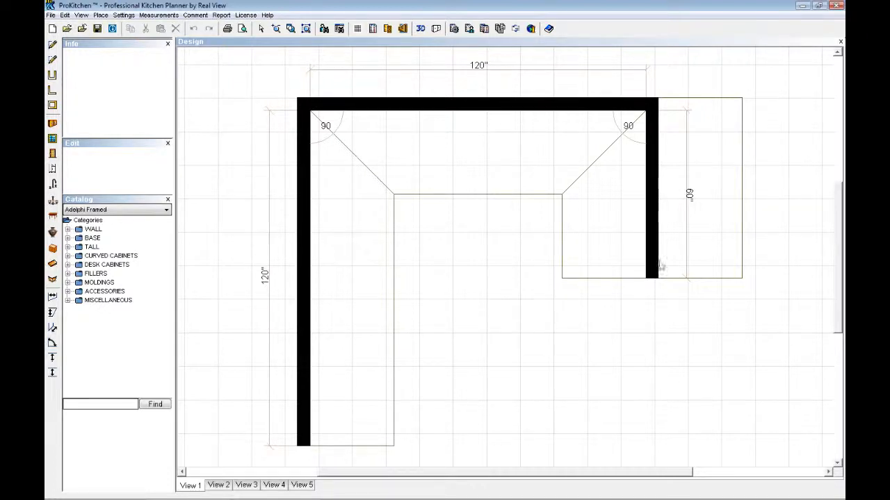
right_click(656, 203)
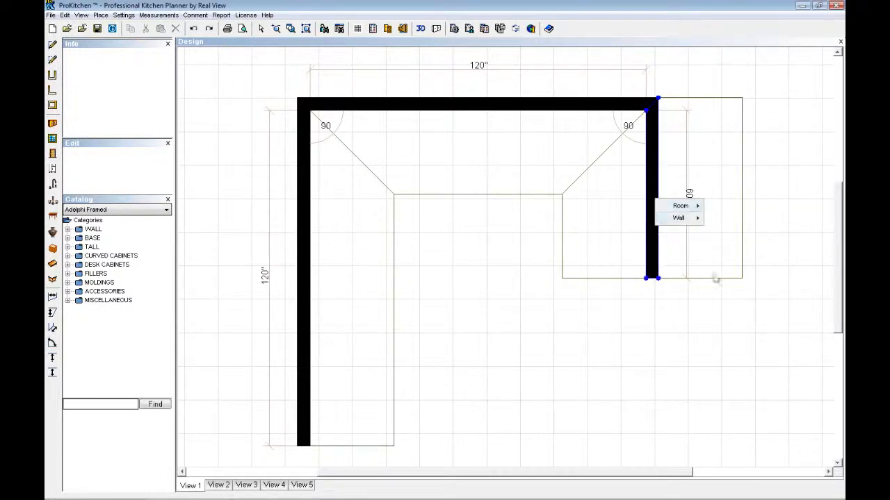
mouse_move(678, 218)
mouse_move(735, 231)
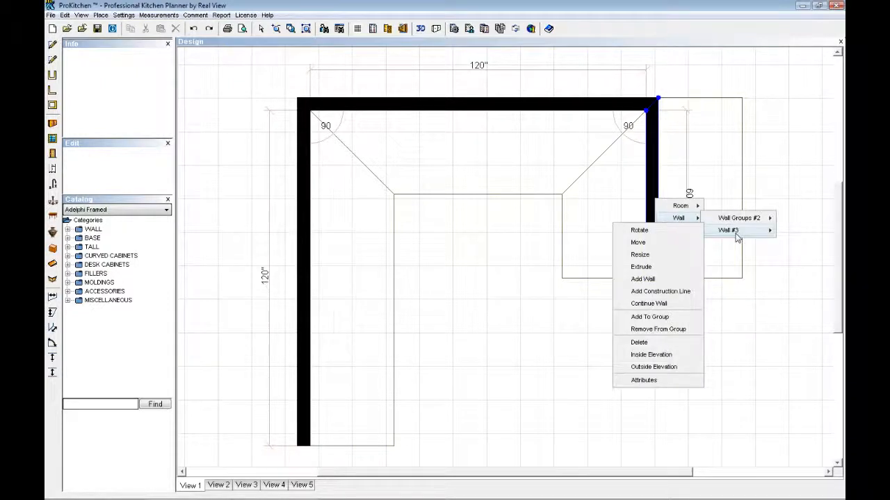
left_click(718, 296)
Create an outside elevation of the 60" side wall, Wall #3
right_click(650, 215)
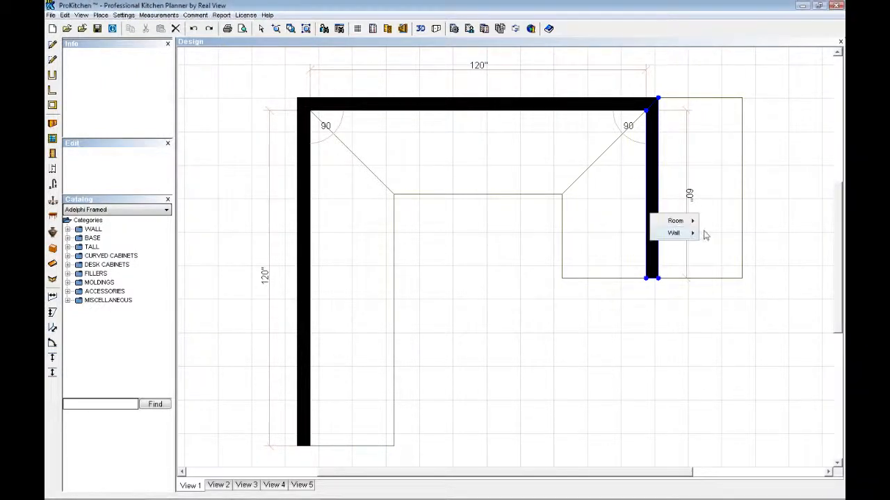
mouse_move(673, 233)
mouse_move(719, 244)
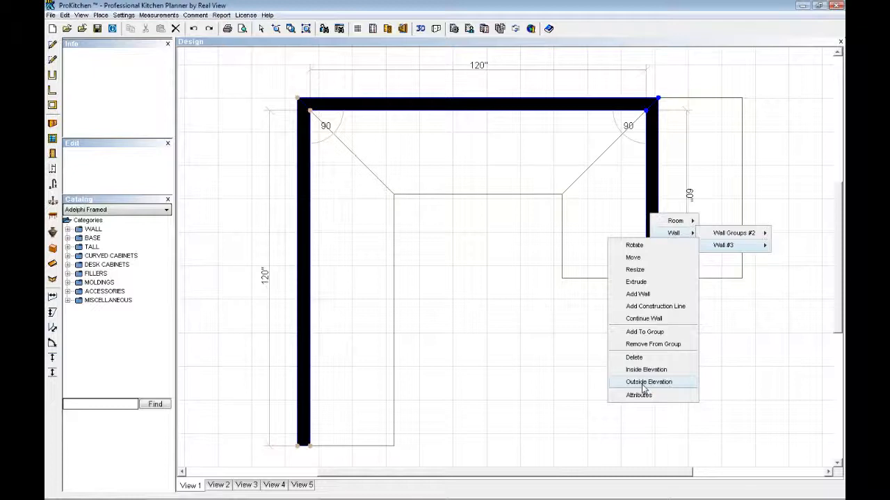
left_click(646, 382)
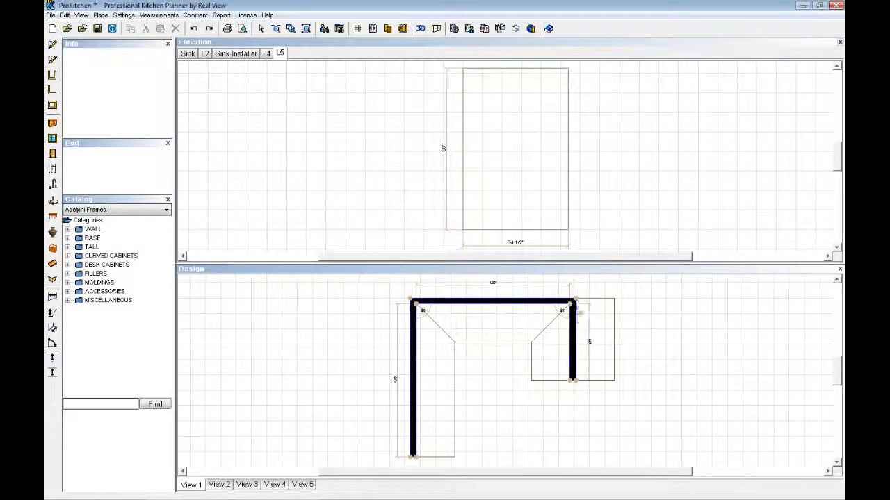
Create an elevation view of the inside face of the 60" side wall
left_click(575, 353)
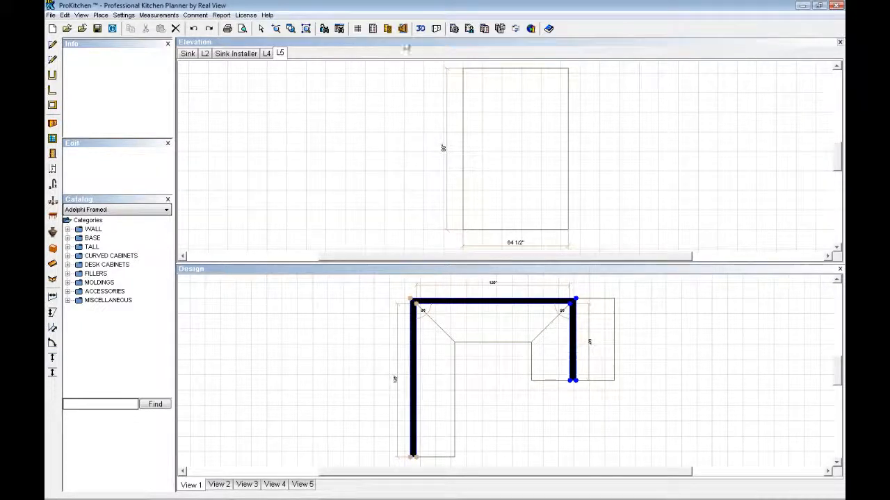
left_click(402, 29)
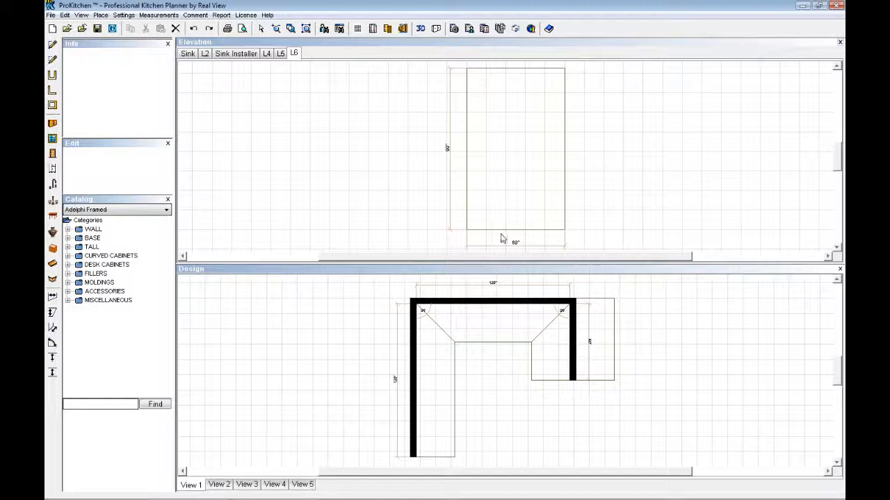